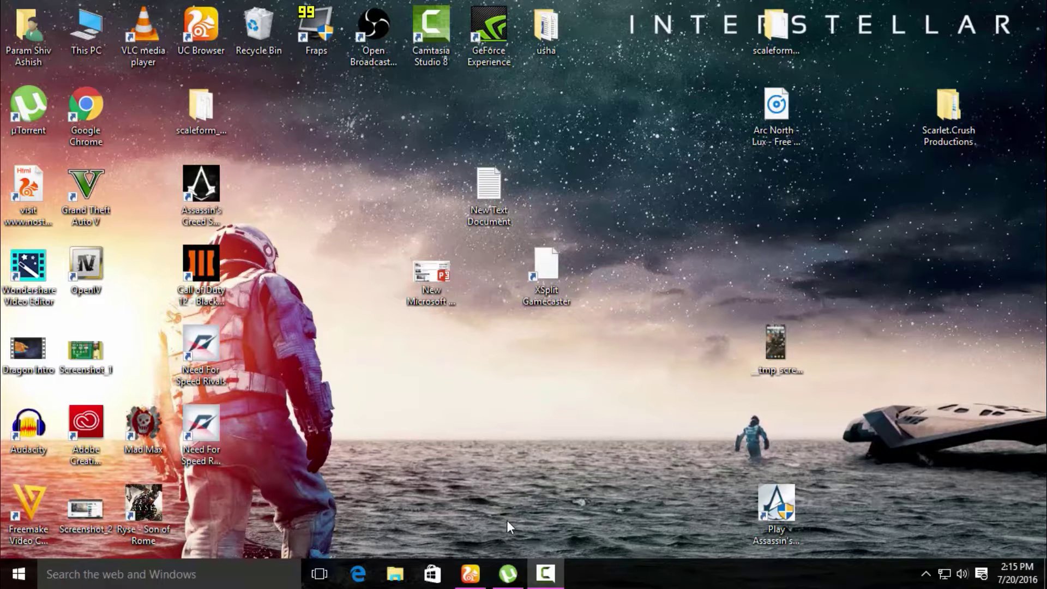
# Step: Look over the XSplit website in the browser and check the recorder's running timer
pyautogui.moveTo(638, 201); pyautogui.dragTo(514, 355)
pyautogui.click(679, 291)
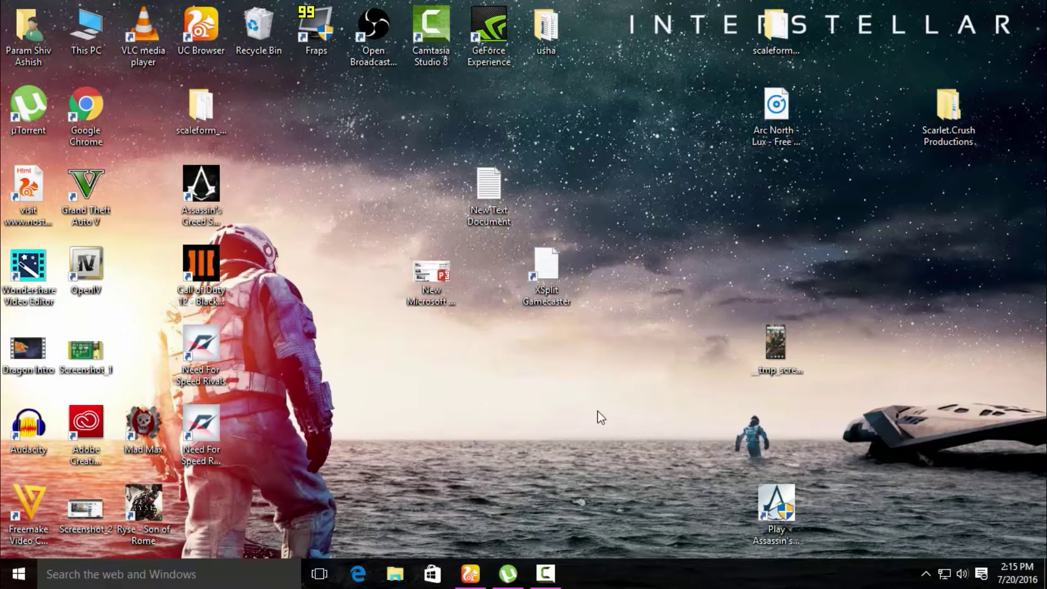
pyautogui.click(470, 573)
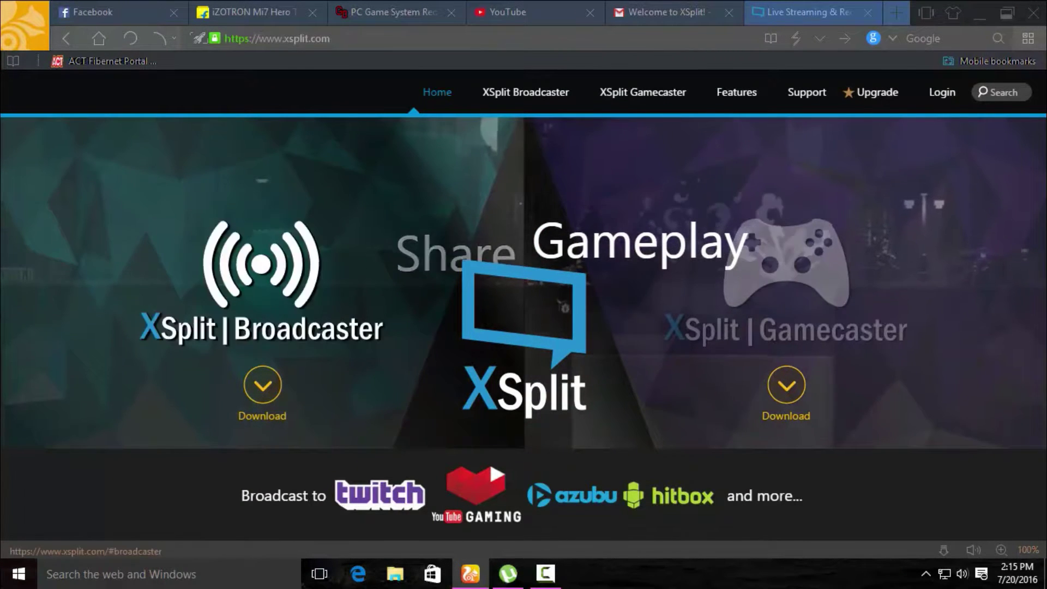
pyautogui.scroll(-2, 598, 279)
pyautogui.scroll(2, 562, 317)
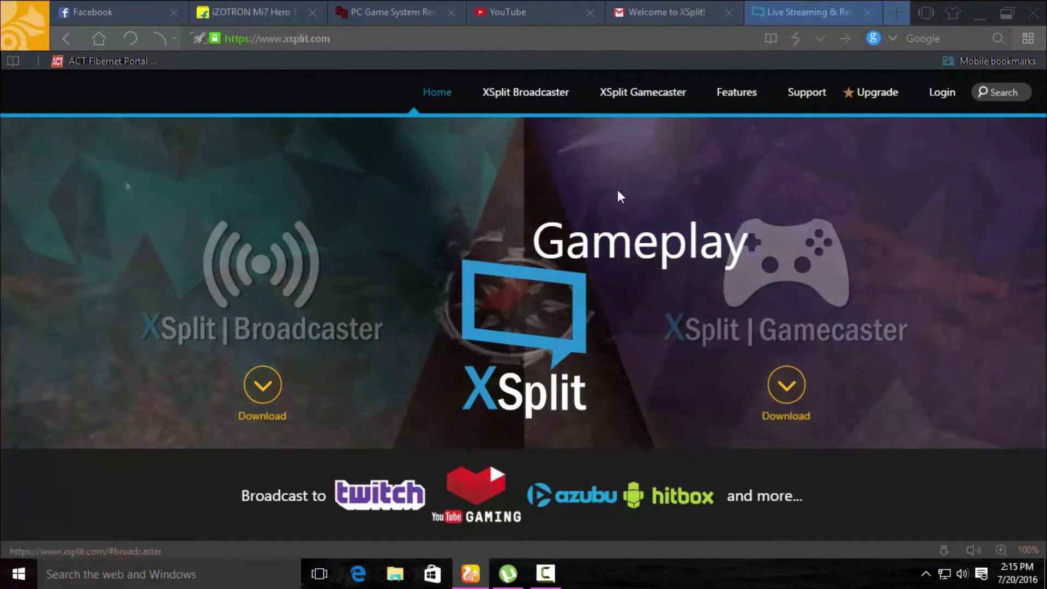
pyautogui.click(542, 574)
pyautogui.click(970, 496)
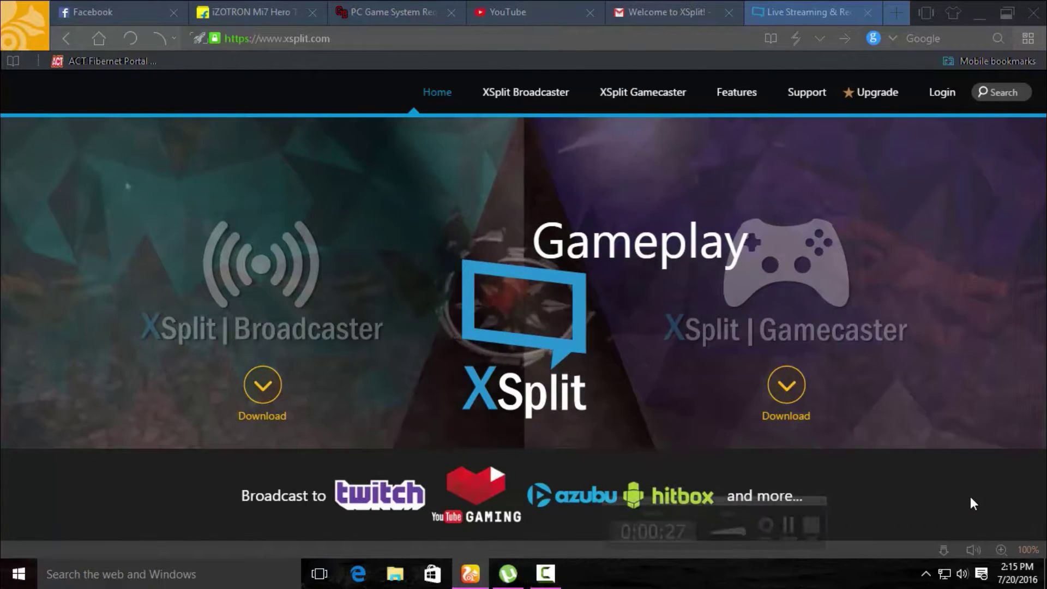
# Step: Minimize the browser and select the XSplit Gamecaster desktop shortcut to launch it
pyautogui.click(971, 11)
pyautogui.moveTo(501, 235); pyautogui.dragTo(621, 319)
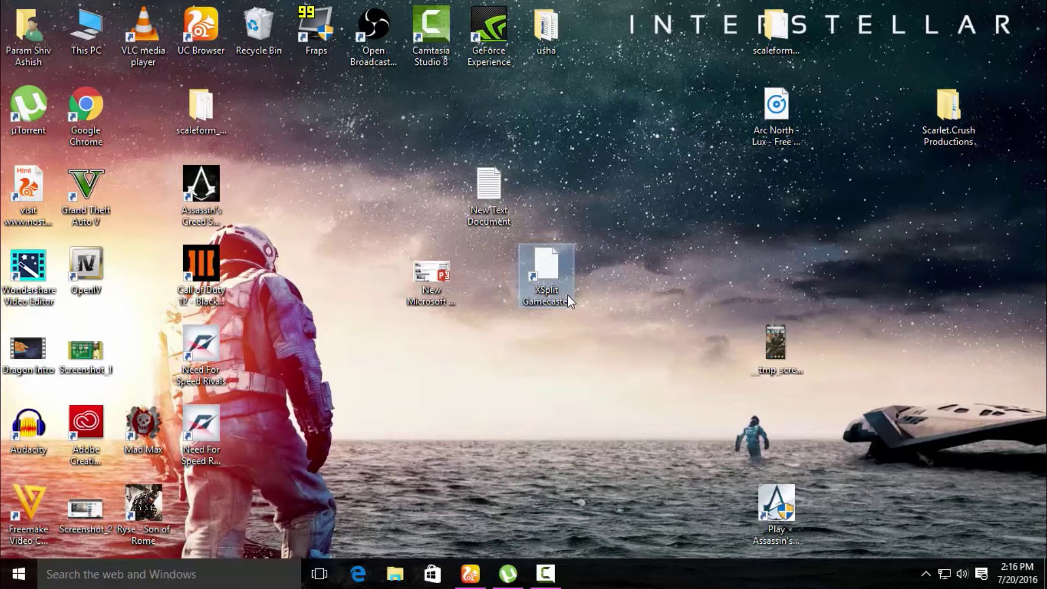
pyautogui.click(602, 347)
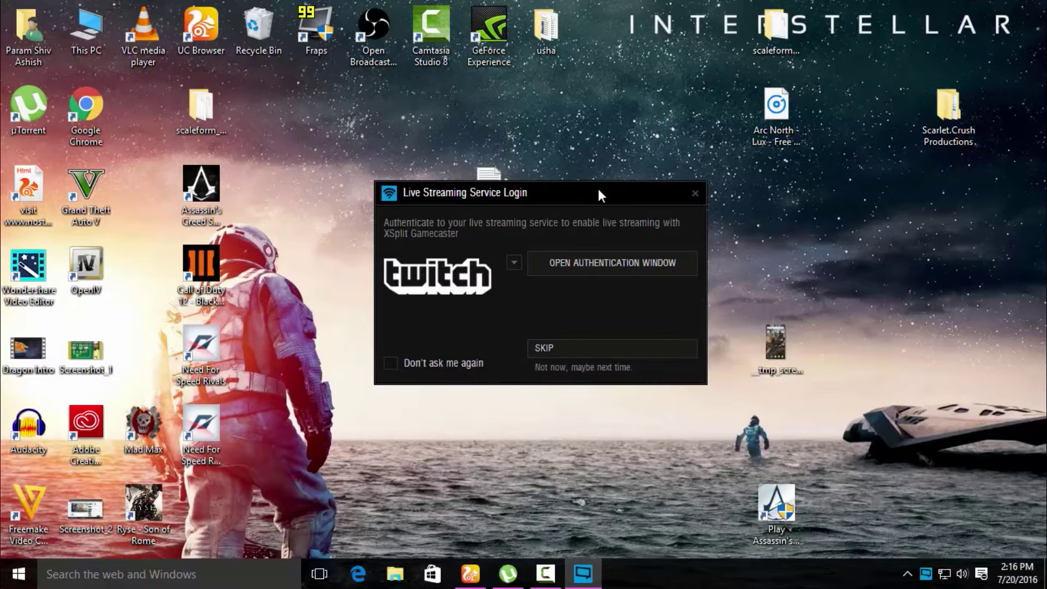
# Step: Skip the Twitch login and maximize the XSplit Gamecaster Start window
pyautogui.moveTo(548, 211); pyautogui.dragTo(583, 145)
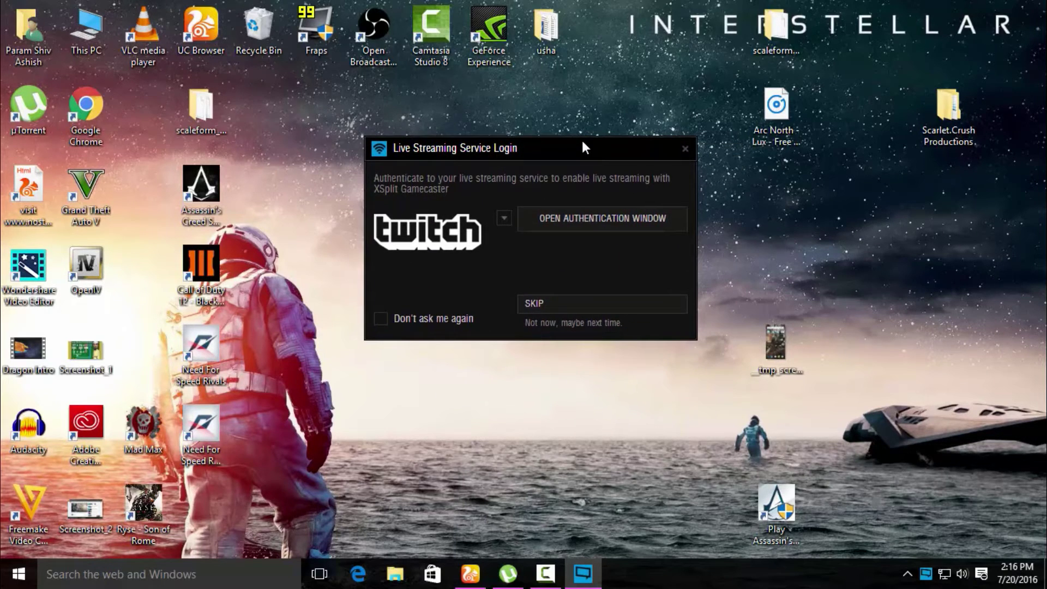
pyautogui.click(585, 305)
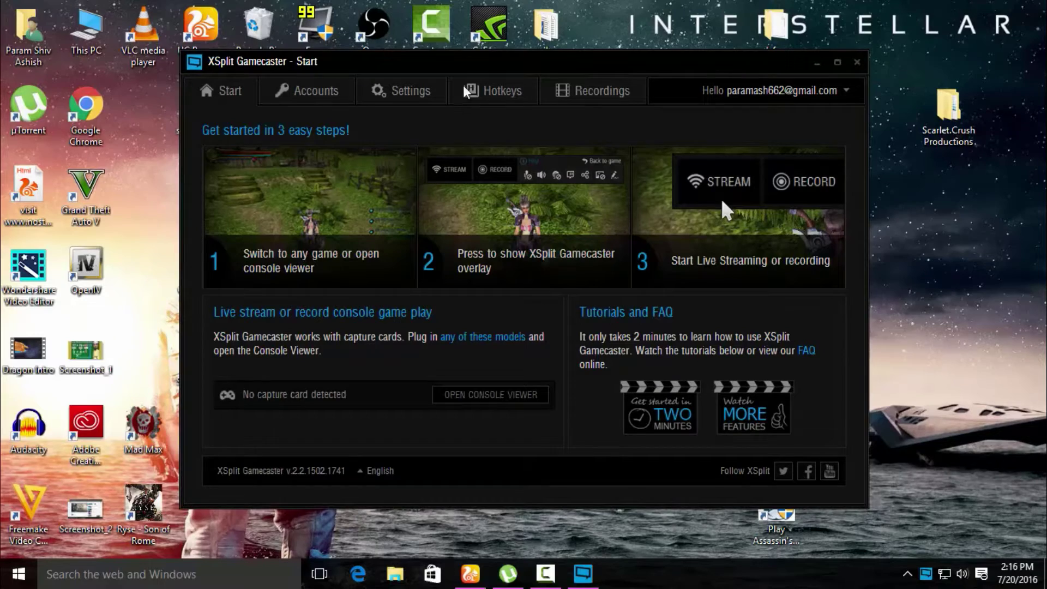
pyautogui.doubleClick(532, 63)
pyautogui.moveTo(600, 17); pyautogui.dragTo(480, 48)
pyautogui.click(831, 47)
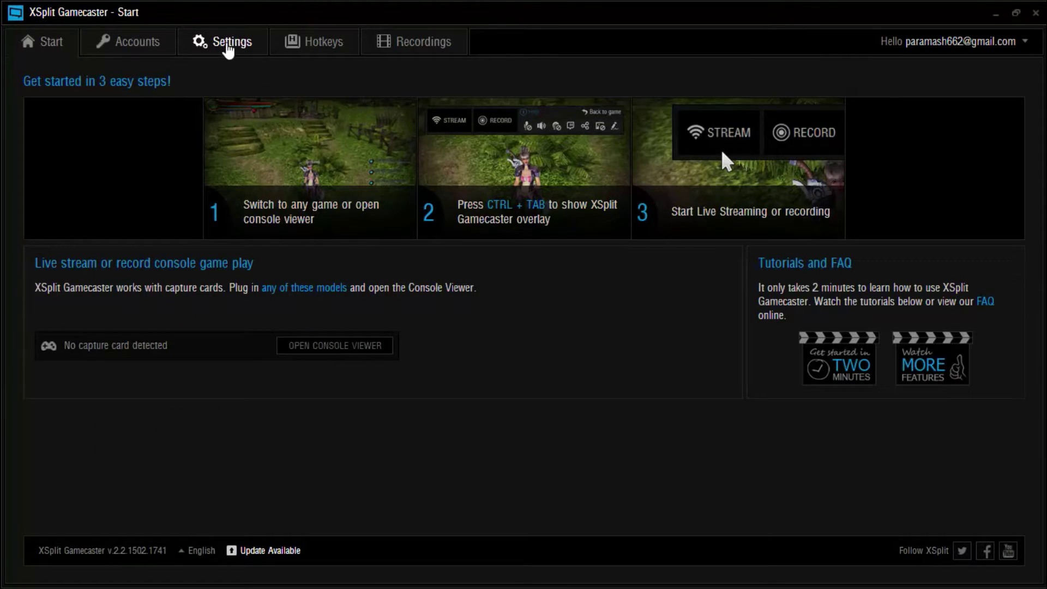
# Step: In Settings, set both Stream and Record quality to 720p HD
pyautogui.click(233, 46)
pyautogui.click(235, 117)
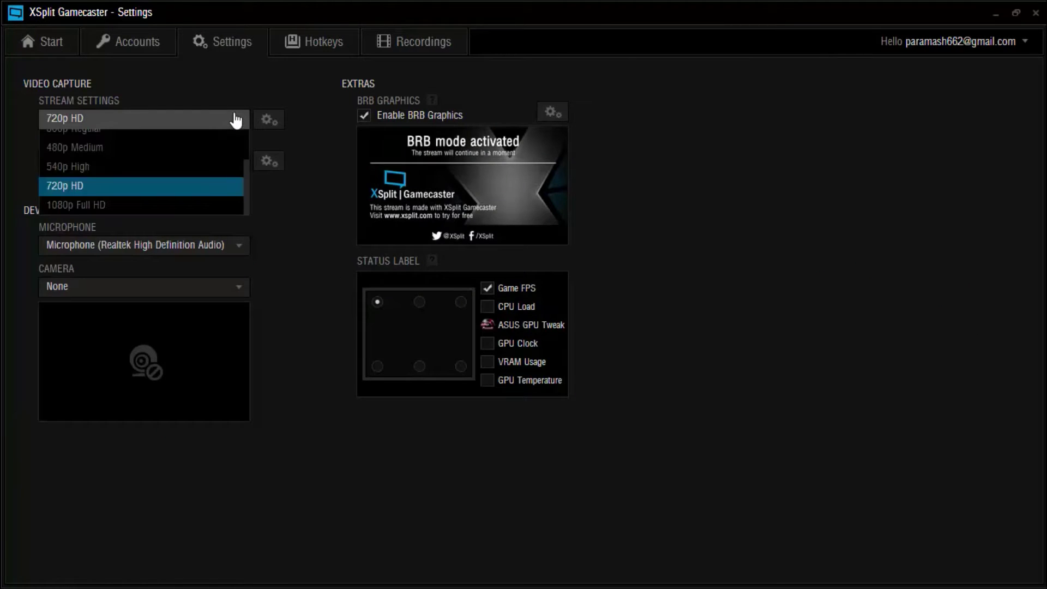
pyautogui.click(236, 119)
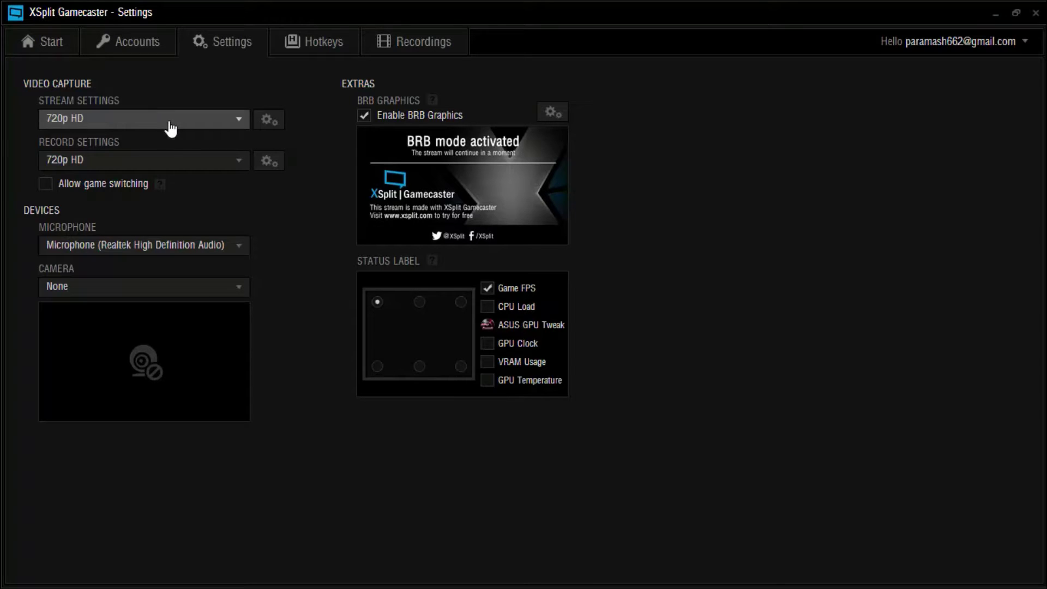
pyautogui.click(138, 168)
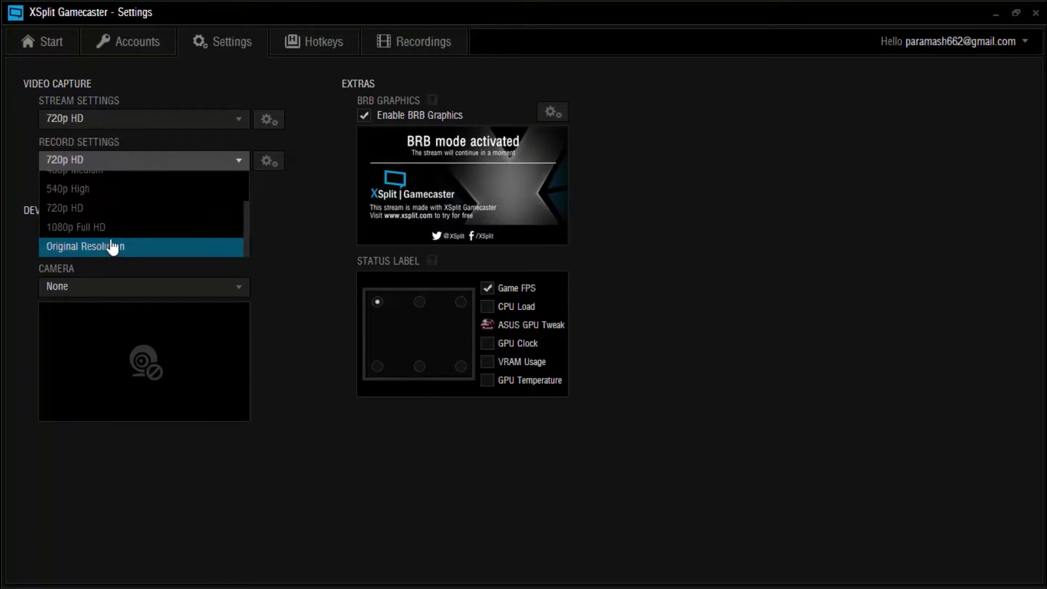
pyautogui.click(92, 212)
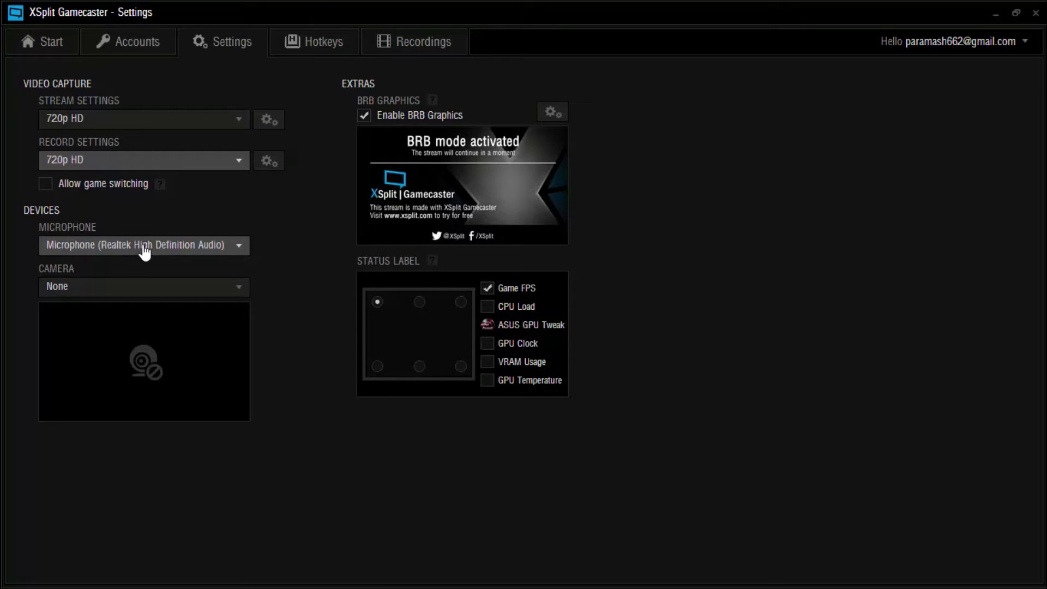
# Step: Keep the Realtek microphone selected and the camera set to None
pyautogui.click(236, 249)
pyautogui.click(235, 249)
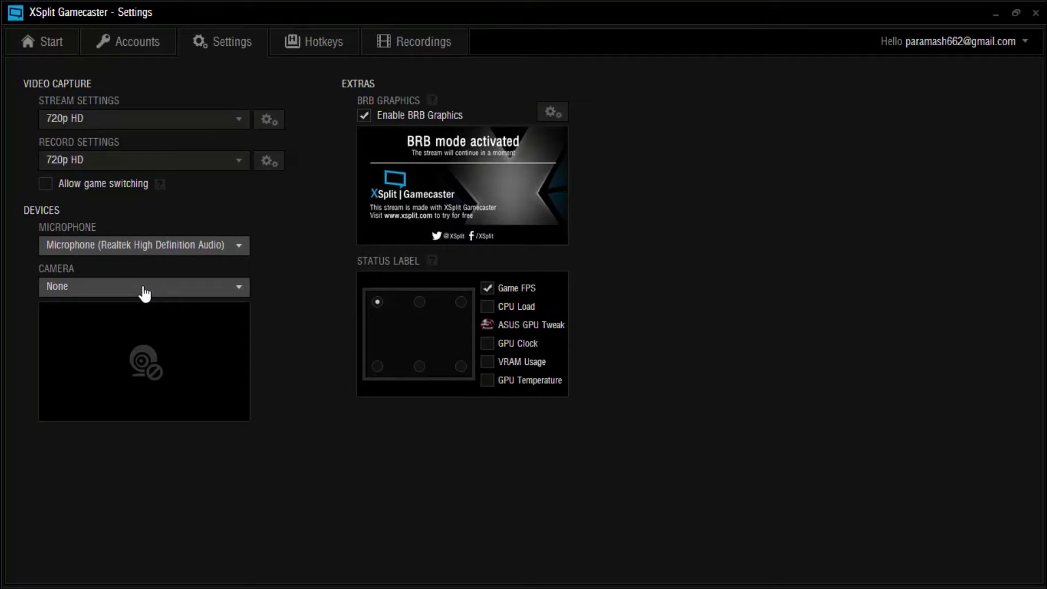
pyautogui.click(210, 289)
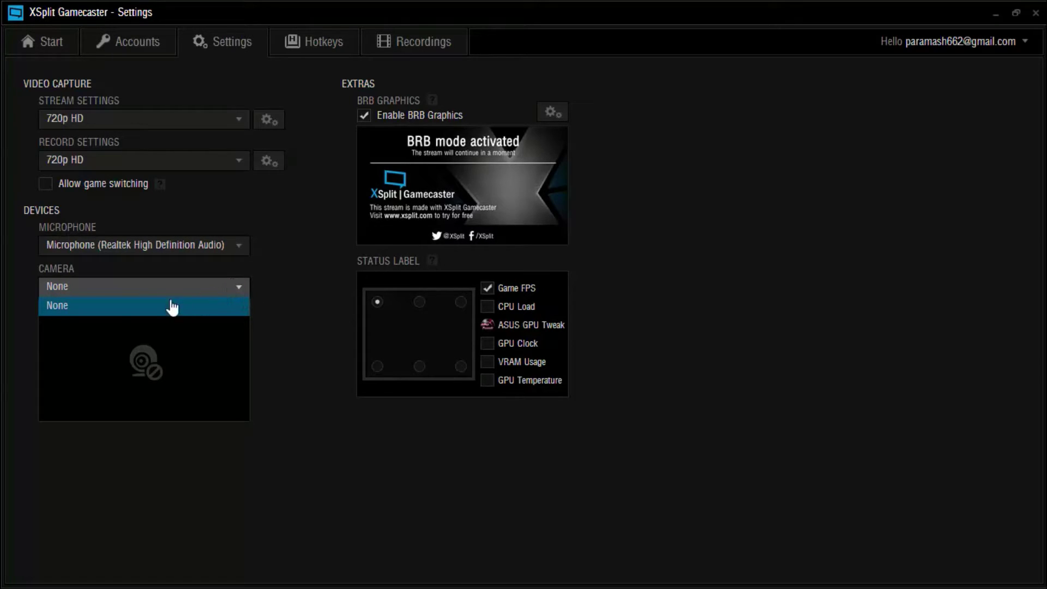
pyautogui.click(233, 294)
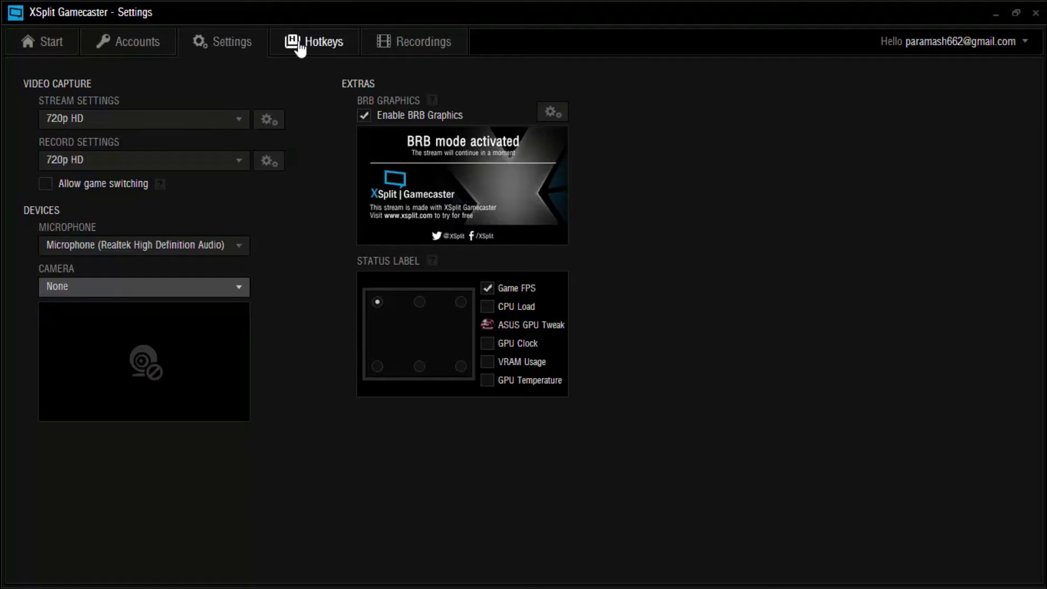
# Step: Review the Hotkeys page, return to Start, then restore down and minimize XSplit Gamecaster
pyautogui.click(314, 54)
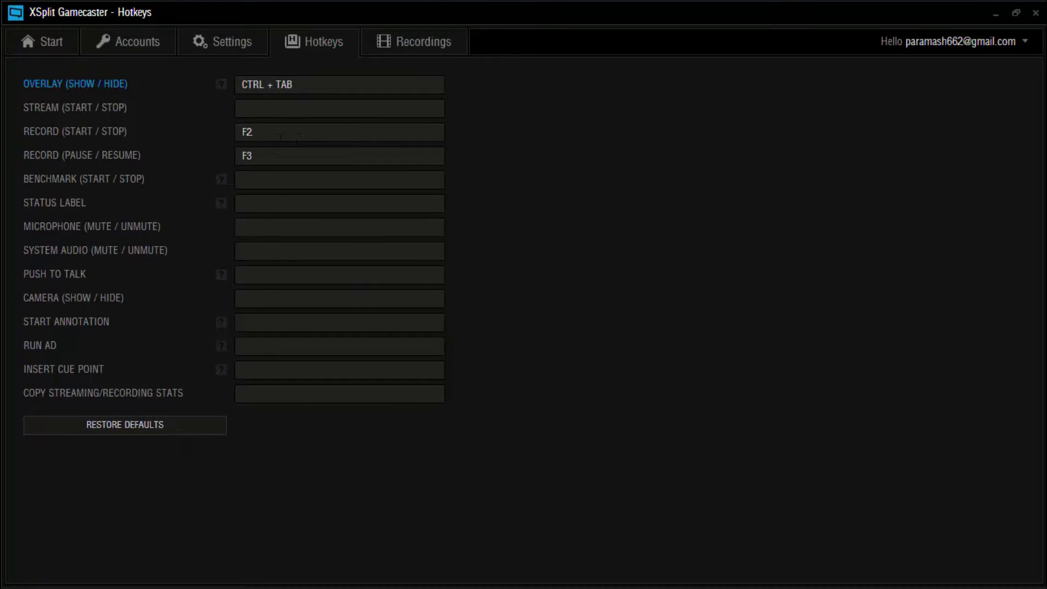
pyautogui.click(63, 51)
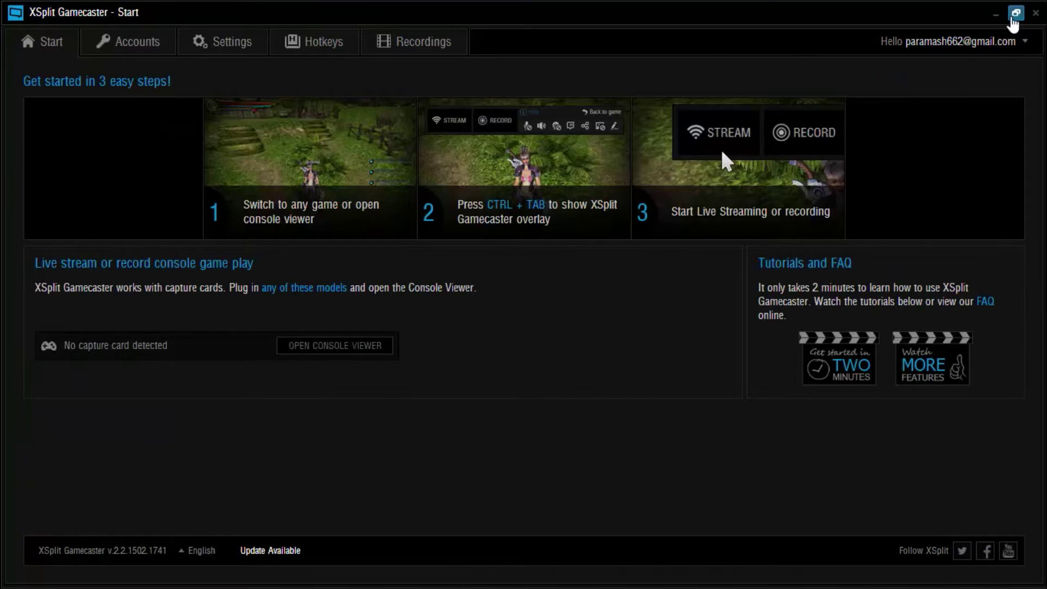
pyautogui.click(1015, 13)
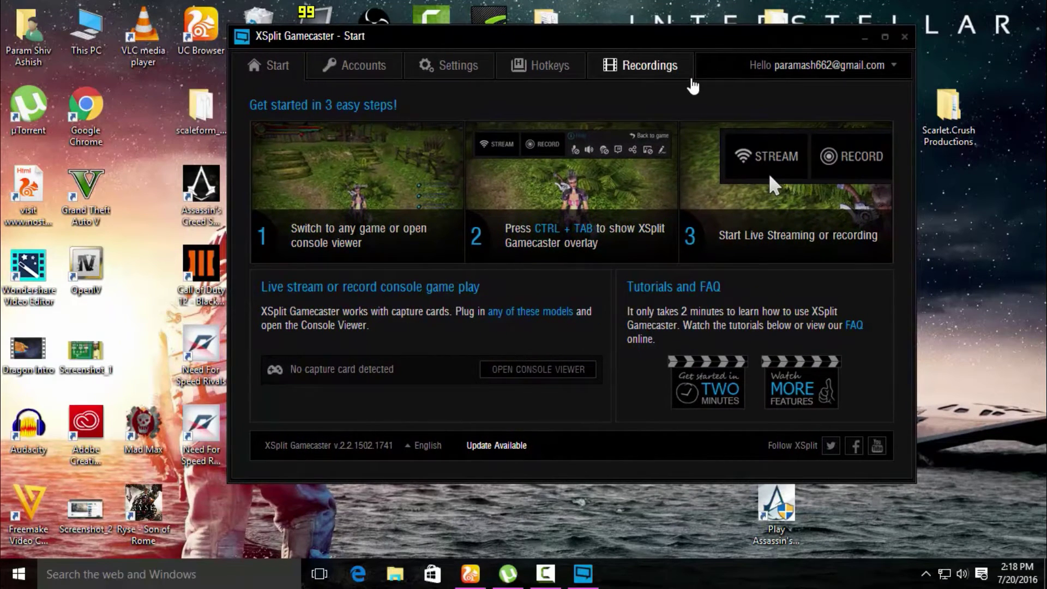
pyautogui.click(866, 39)
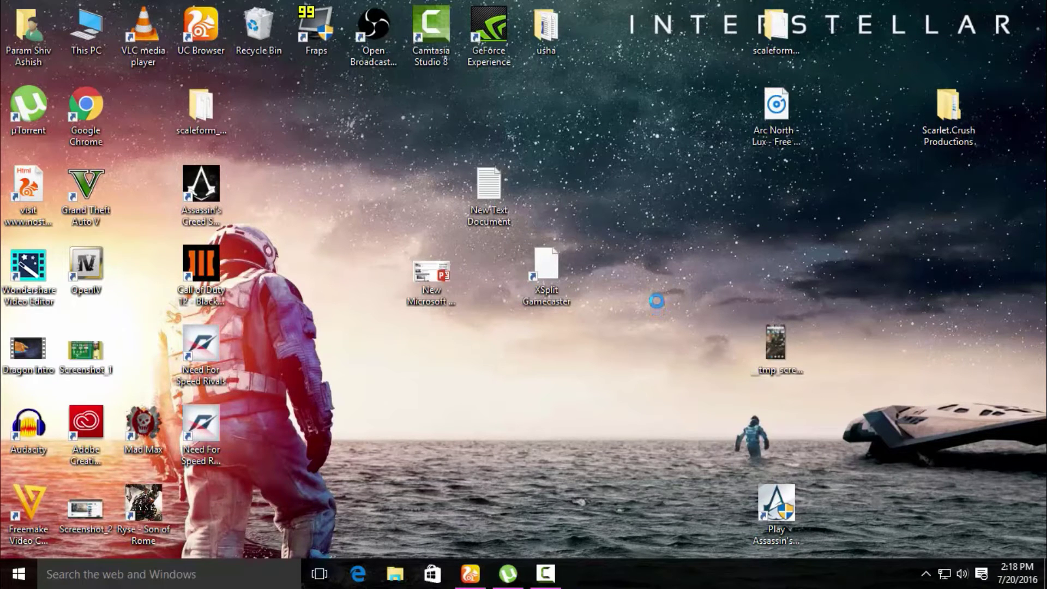
# Step: Refresh the desktop and bring the Camtasia recording panel back into view
pyautogui.rightClick(646, 284)
pyautogui.click(675, 333)
pyautogui.click(545, 573)
# Step: Move the Camtasia recorder panel higher up and to the left on screen
pyautogui.moveTo(839, 457); pyautogui.dragTo(820, 330)
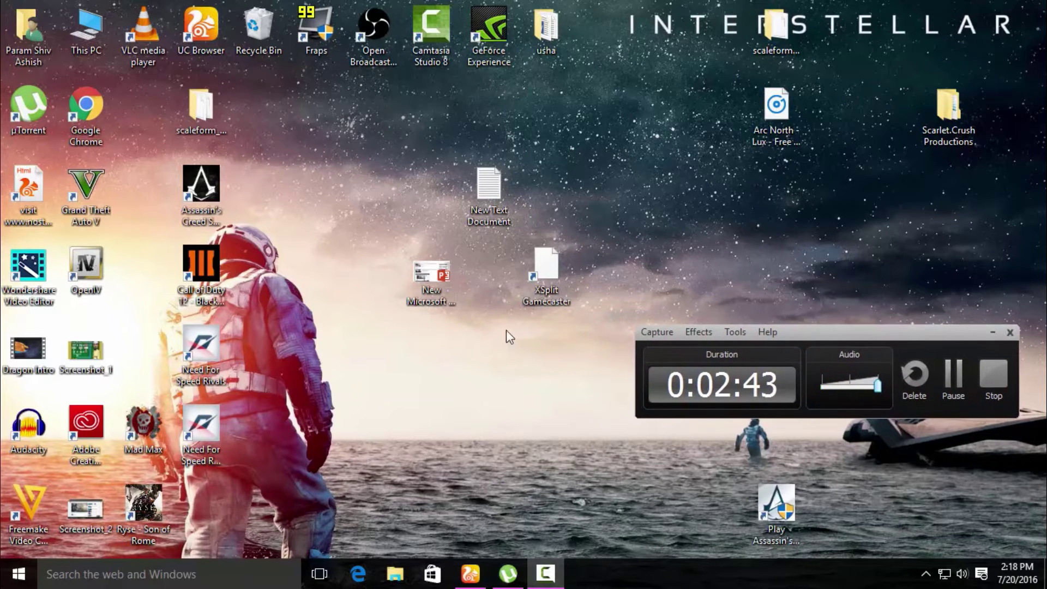
pyautogui.moveTo(622, 303); pyautogui.dragTo(1036, 436)
pyautogui.moveTo(698, 334); pyautogui.dragTo(683, 267)
pyautogui.moveTo(842, 305); pyautogui.dragTo(1013, 381)
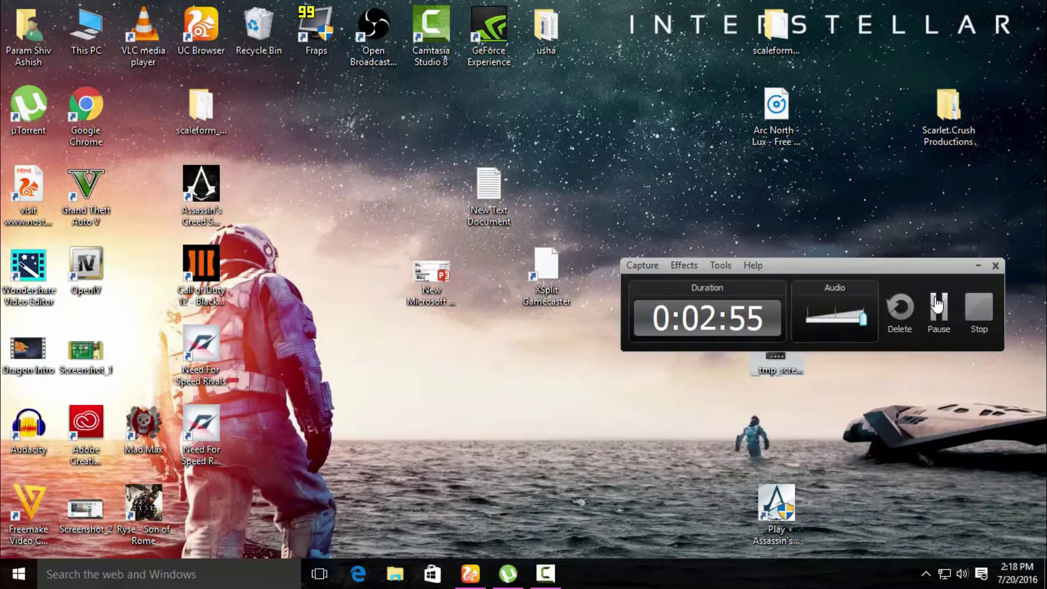
pyautogui.moveTo(600, 226); pyautogui.dragTo(1029, 391)
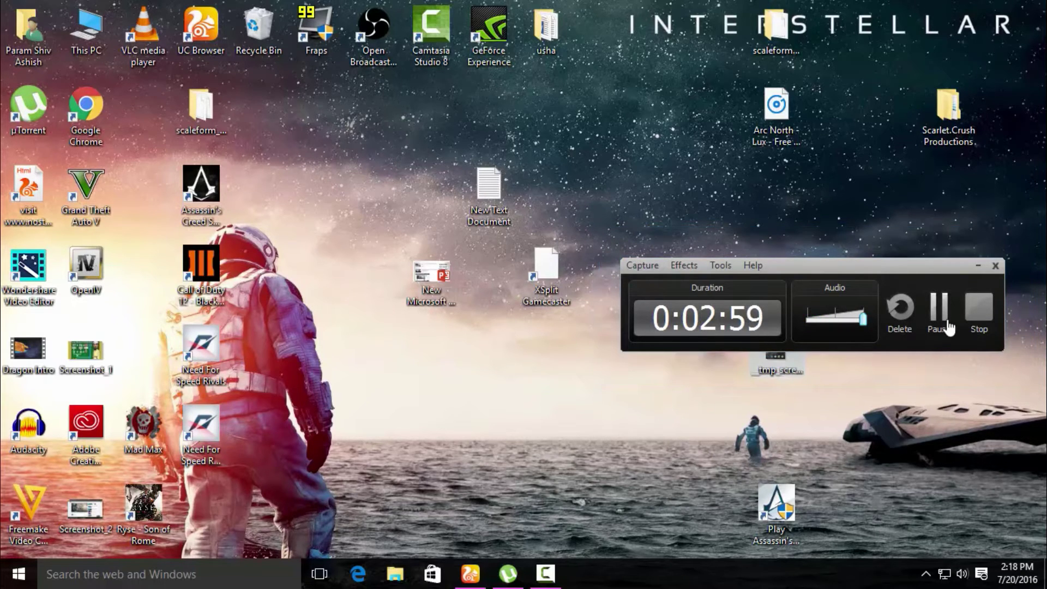